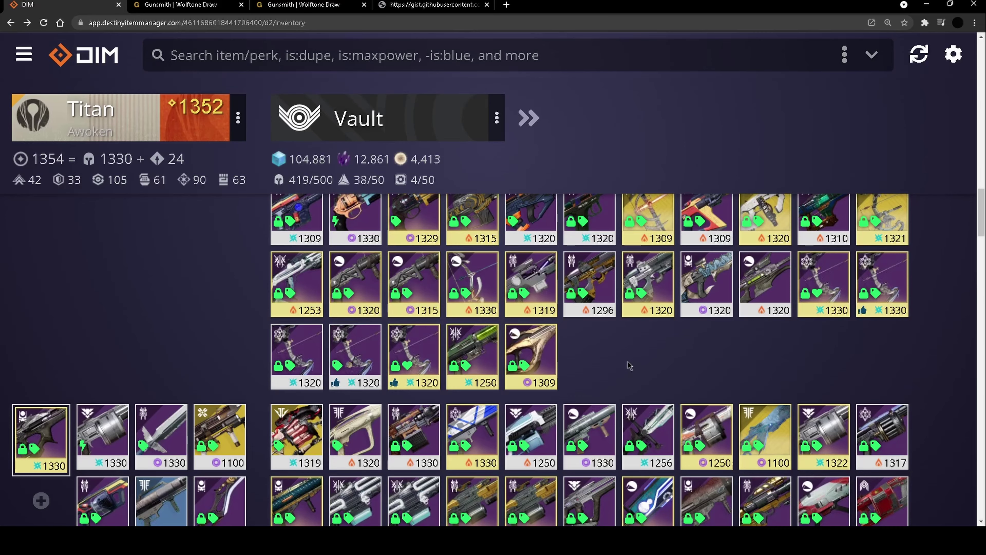
# - Filter the inventory to wishlisted items with the search is:wishlist
pyautogui.click(523, 64)
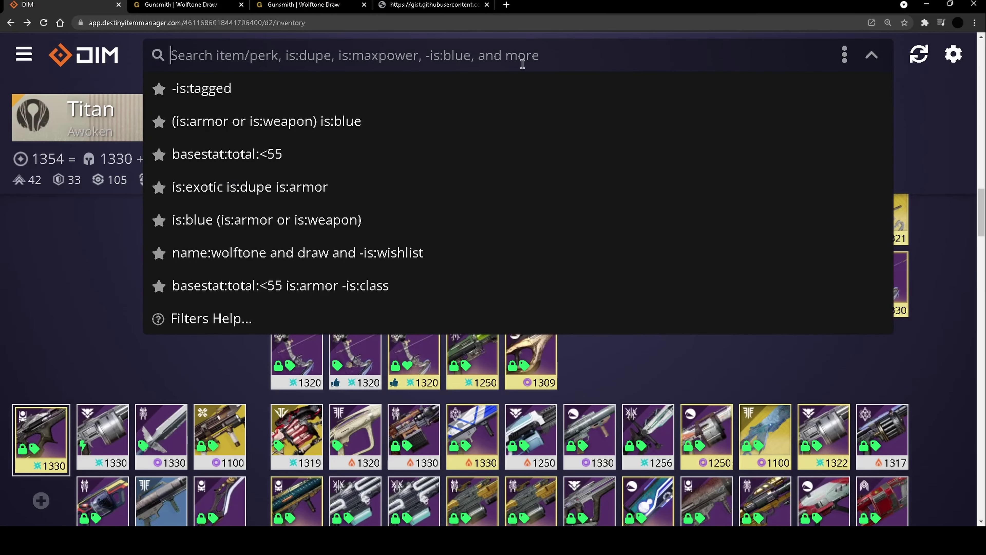
pyautogui.write('is:wish')
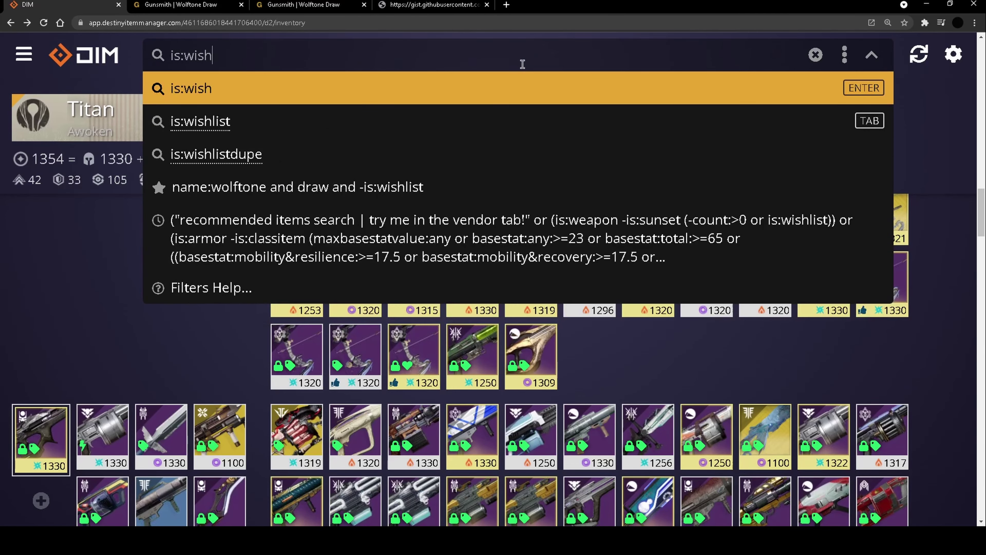
pyautogui.write('list')
pyautogui.press('Return')
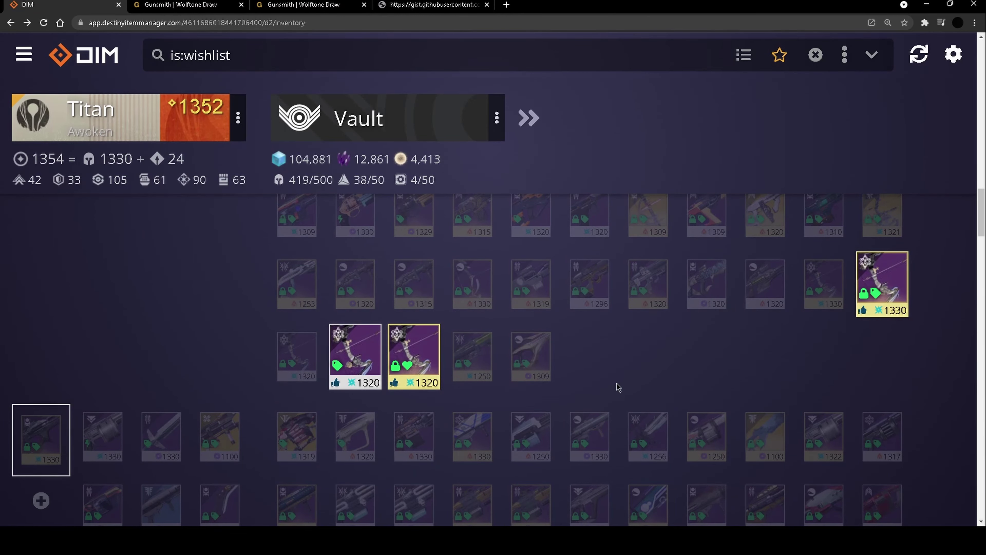
# - Replace the search with the saved filter "name:wolftone and draw and -is:wishlist"
pyautogui.tripleClick(376, 54)
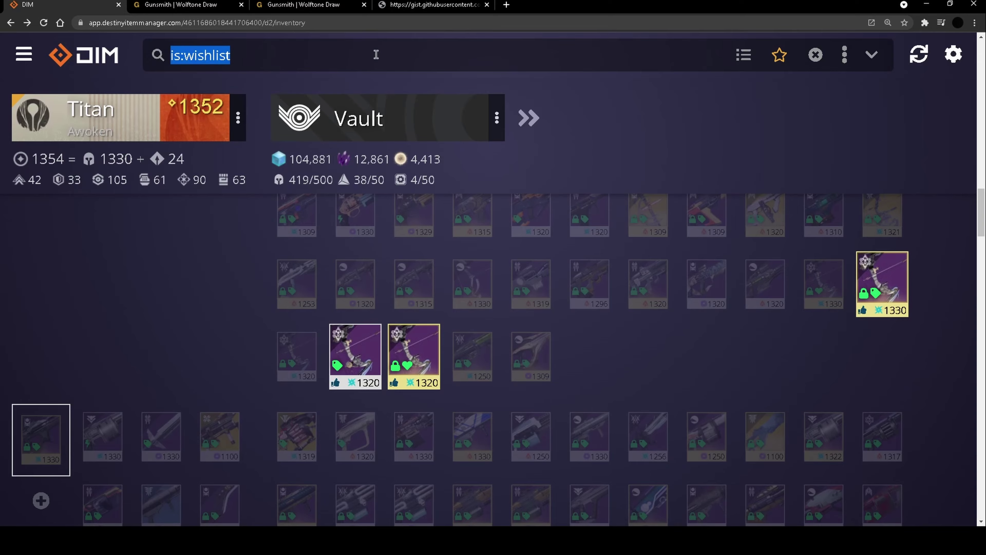
pyautogui.press('BackSpace')
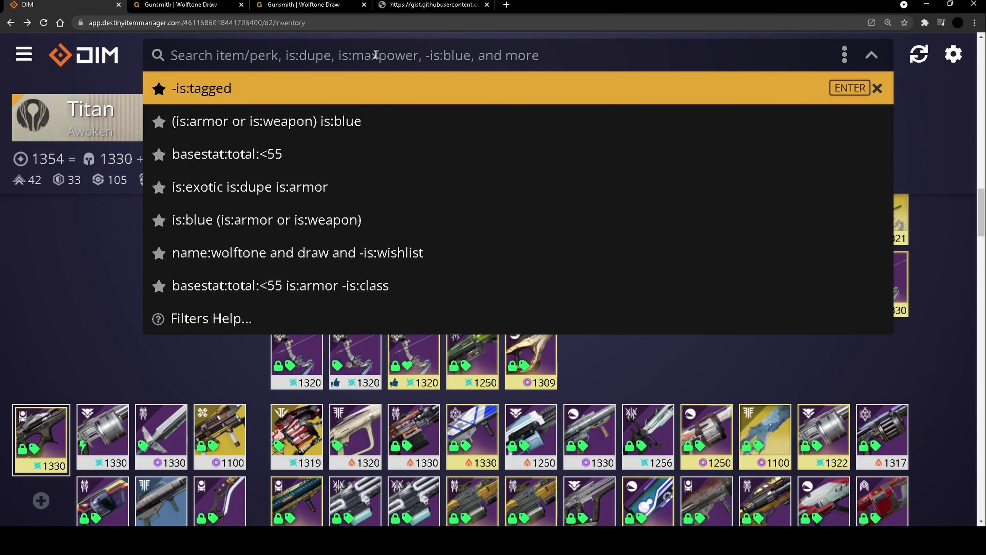
pyautogui.write('not')
pyautogui.press('BackSpace')
pyautogui.press('BackSpace')
pyautogui.write('a')
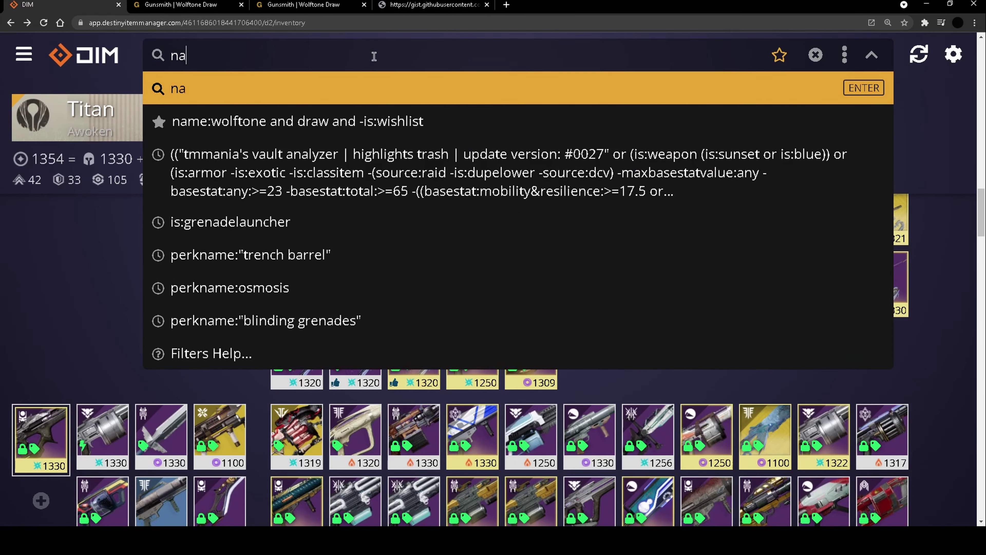
pyautogui.press('BackSpace')
pyautogui.press('BackSpace')
pyautogui.click(321, 255)
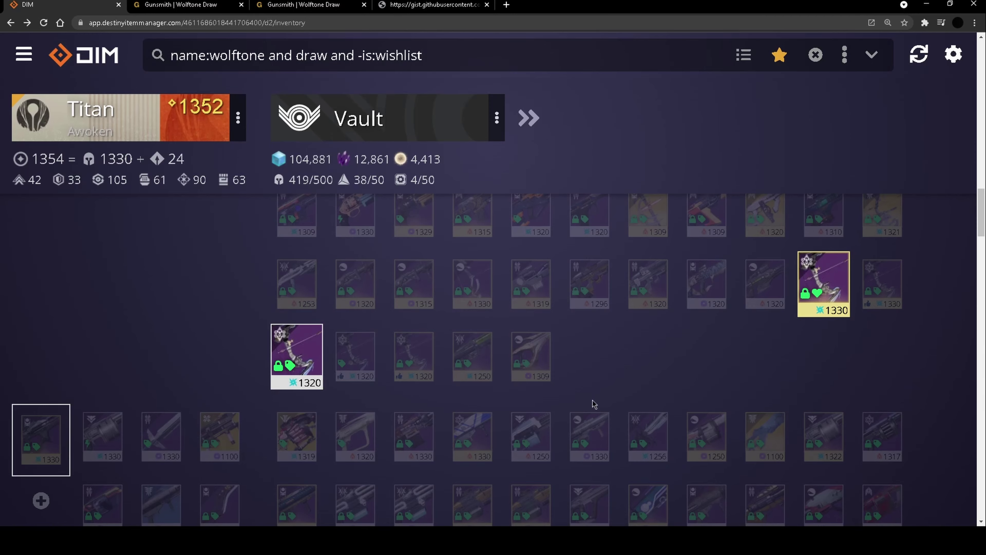
# - Open the full details of the 1330-power Wolftone Draw that is not on the wishlist
pyautogui.click(889, 328)
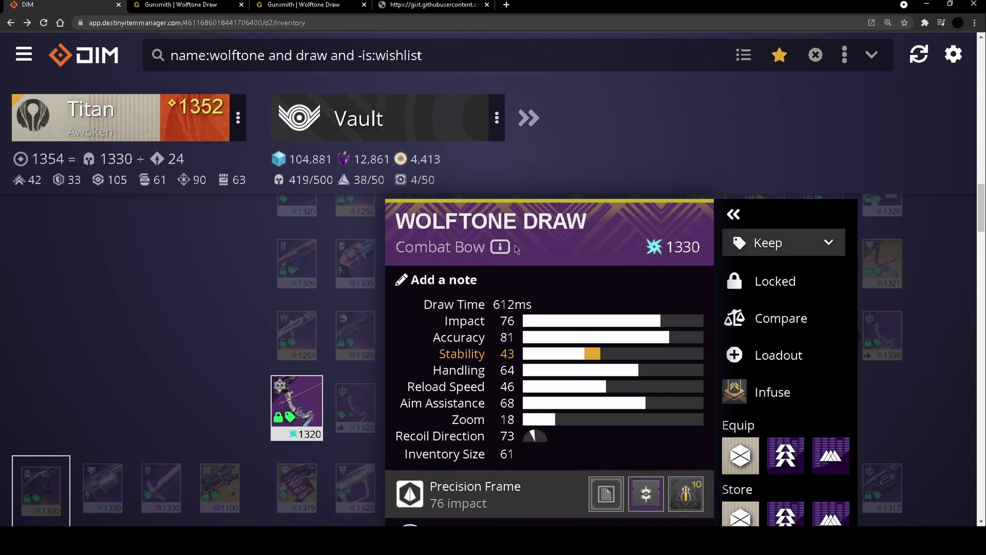
pyautogui.click(476, 235)
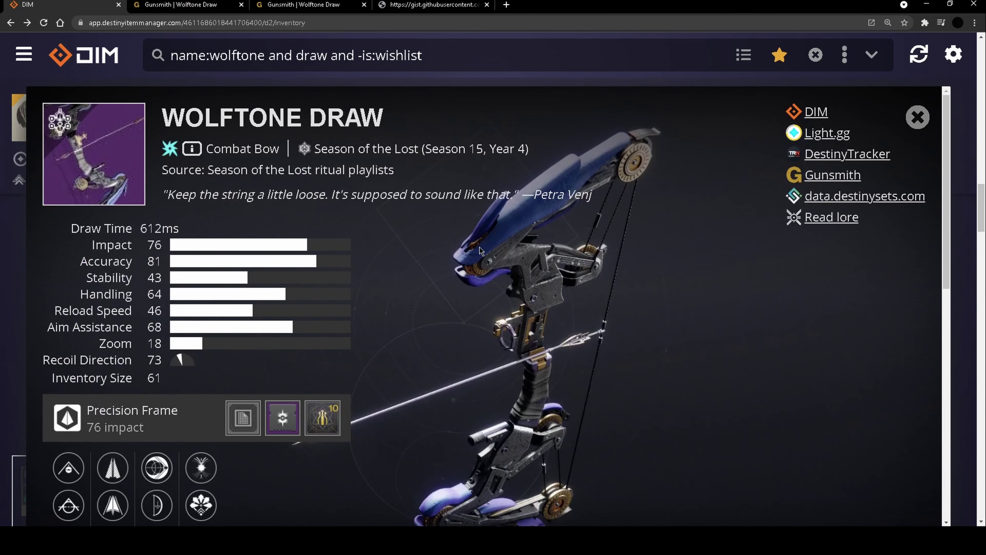
pyautogui.scroll(1, 480, 247)
pyautogui.hotkey('ctrl', '-')
pyautogui.scroll(-2, 480, 247)
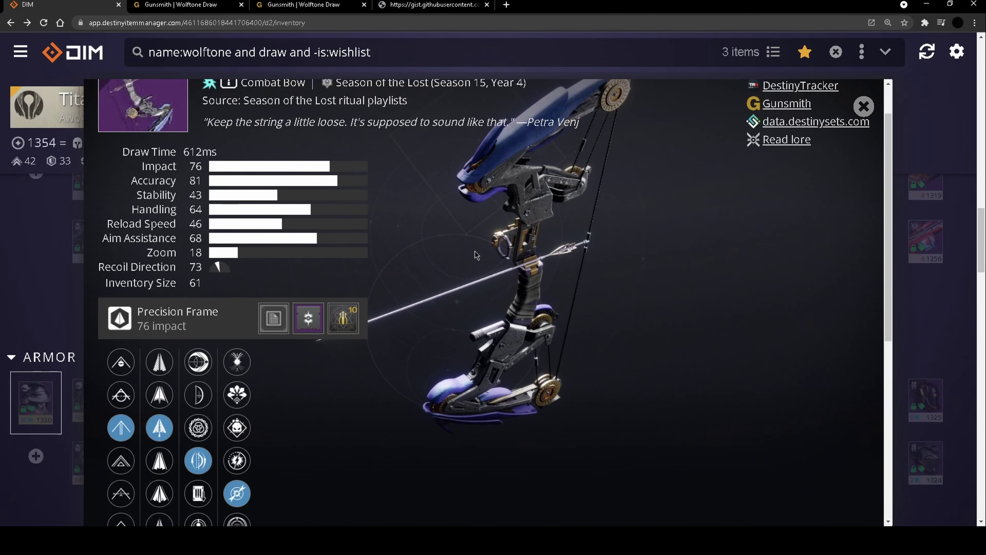
pyautogui.hotkey('ctrl', '-')
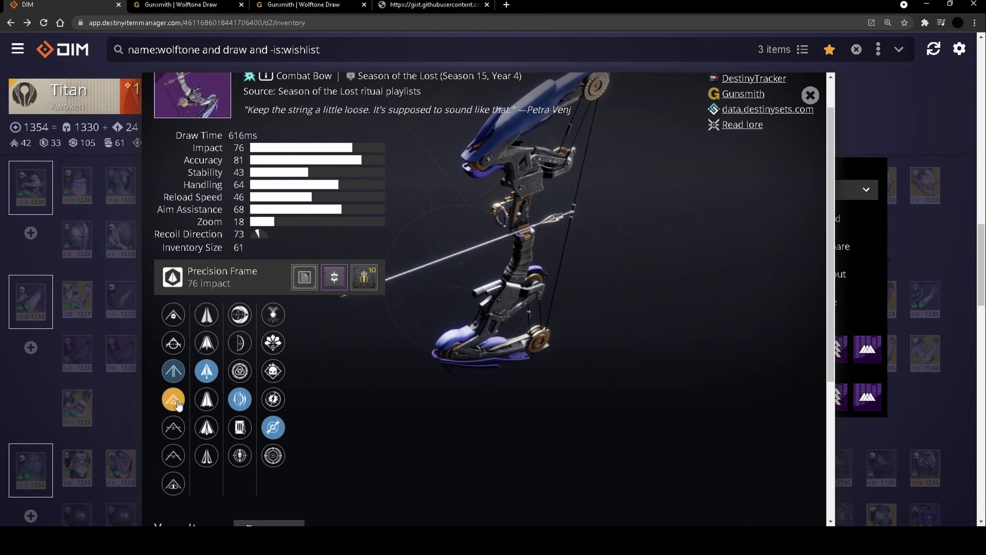
# - Preview other bowstrings and arrow shafts on the Wolftone Draw, ending with Fiberglass Arrow Shaft, and review its wishlisted rolls
pyautogui.click(173, 427)
pyautogui.click(173, 483)
pyautogui.click(206, 314)
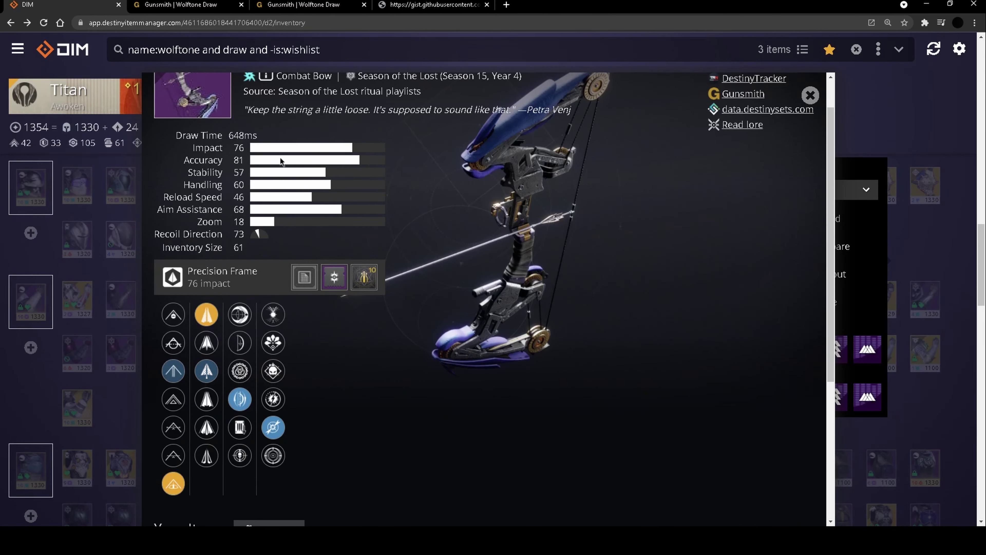
pyautogui.click(207, 400)
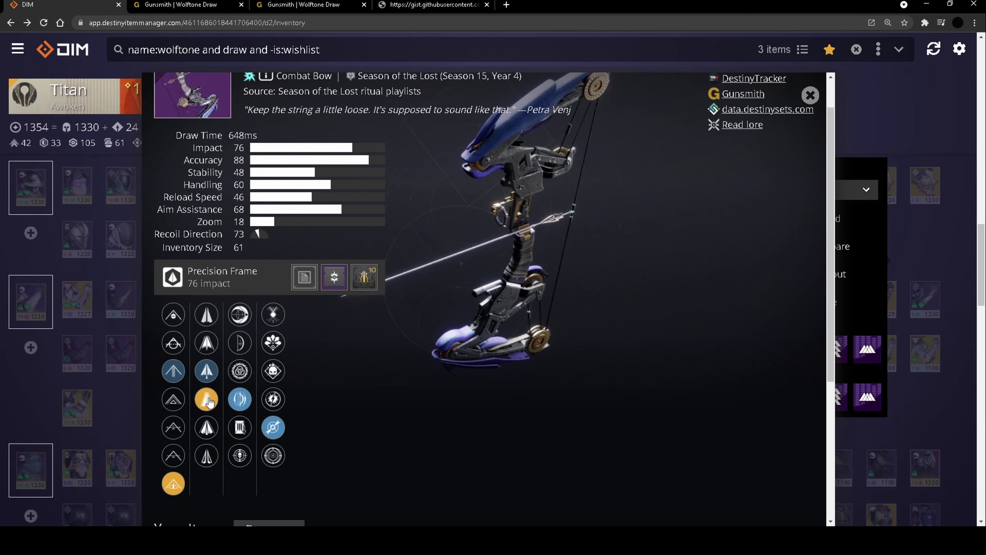
pyautogui.click(206, 367)
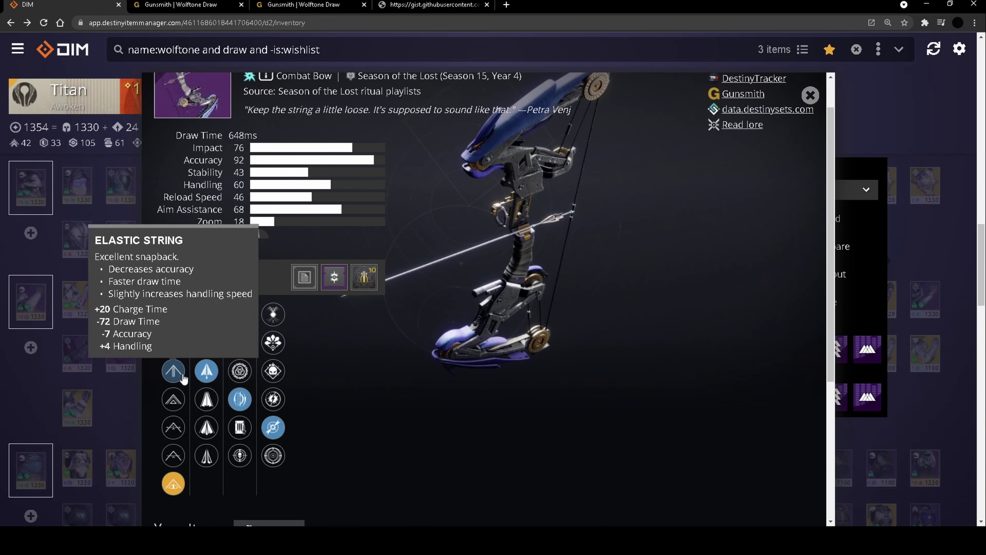
pyautogui.scroll(-4, 184, 388)
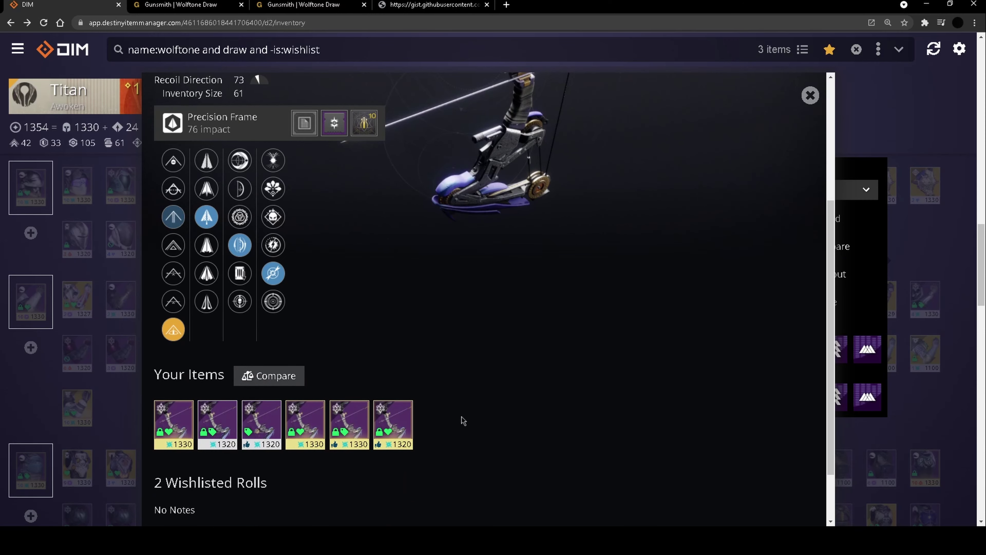
pyautogui.scroll(-2, 277, 403)
pyautogui.moveTo(221, 471)
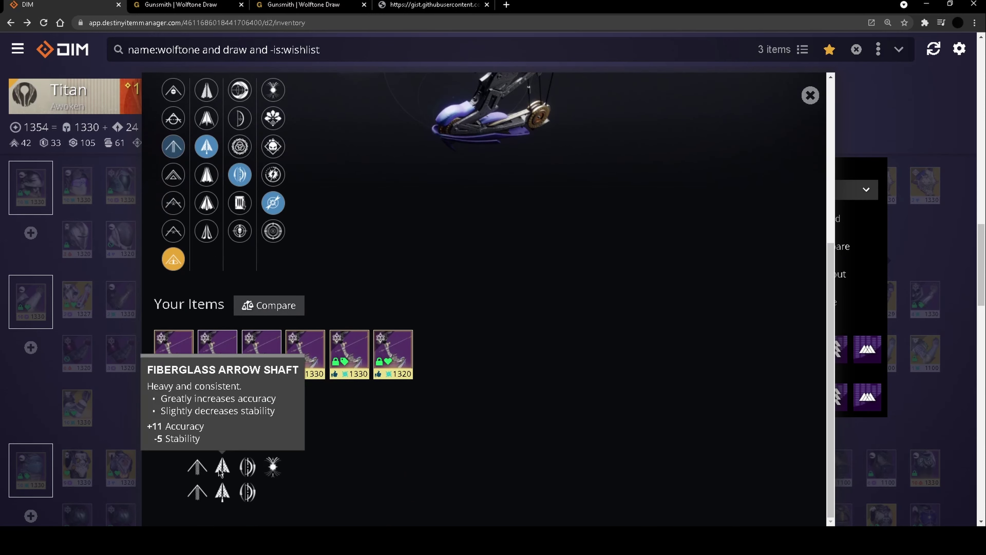
pyautogui.scroll(7, 384, 462)
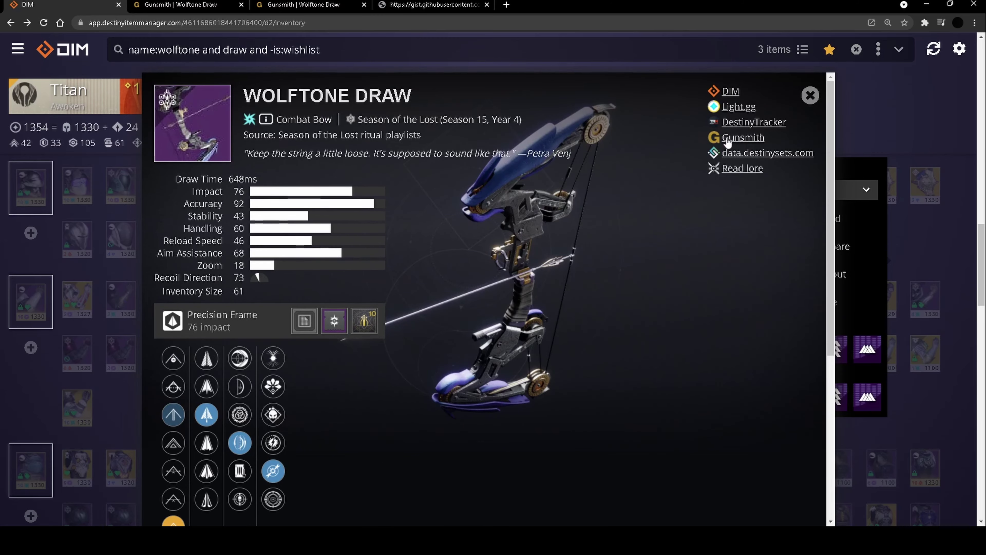
# - Open the Wolftone Draw in Gunsmith, select Elastic String as the bowstring and clear the fourth-column trait
pyautogui.click(740, 139)
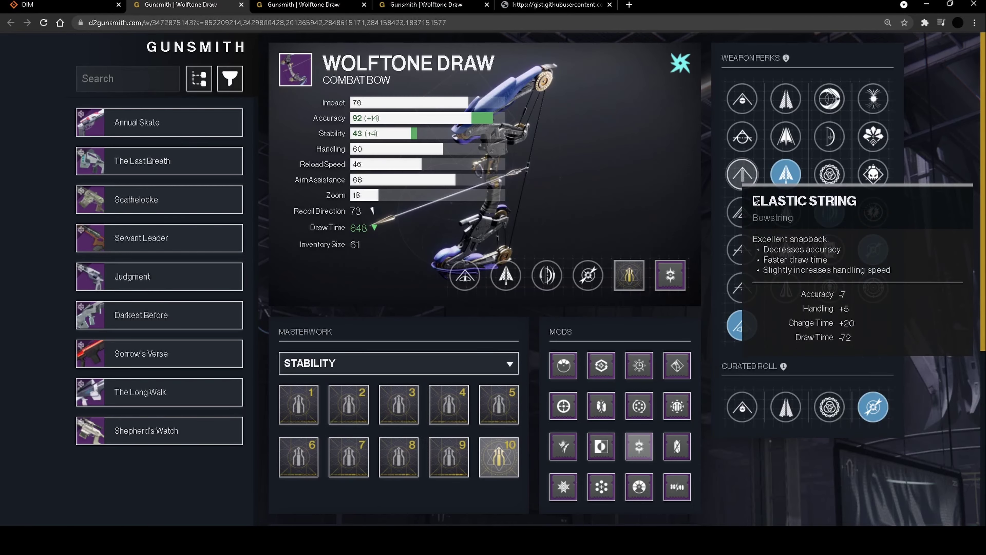
pyautogui.click(742, 175)
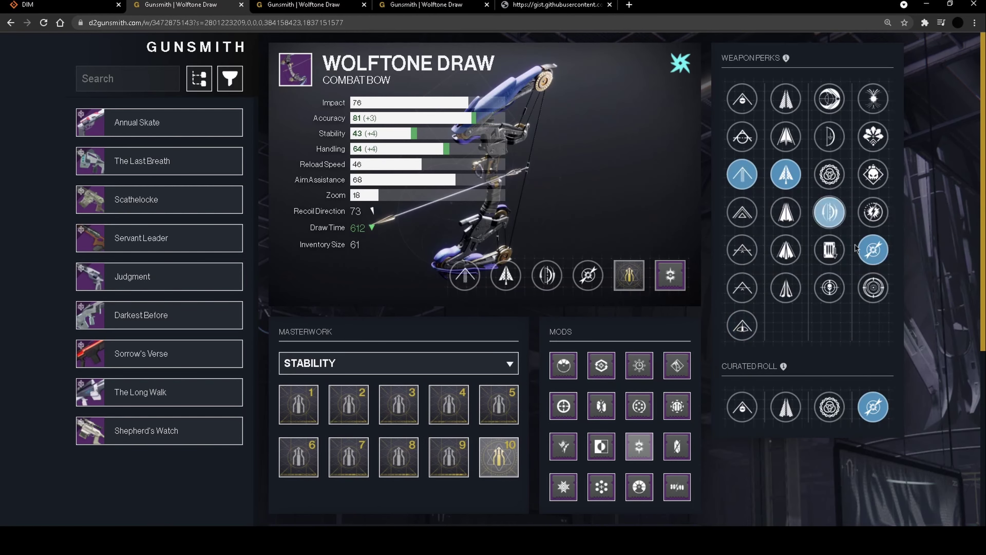
pyautogui.click(872, 252)
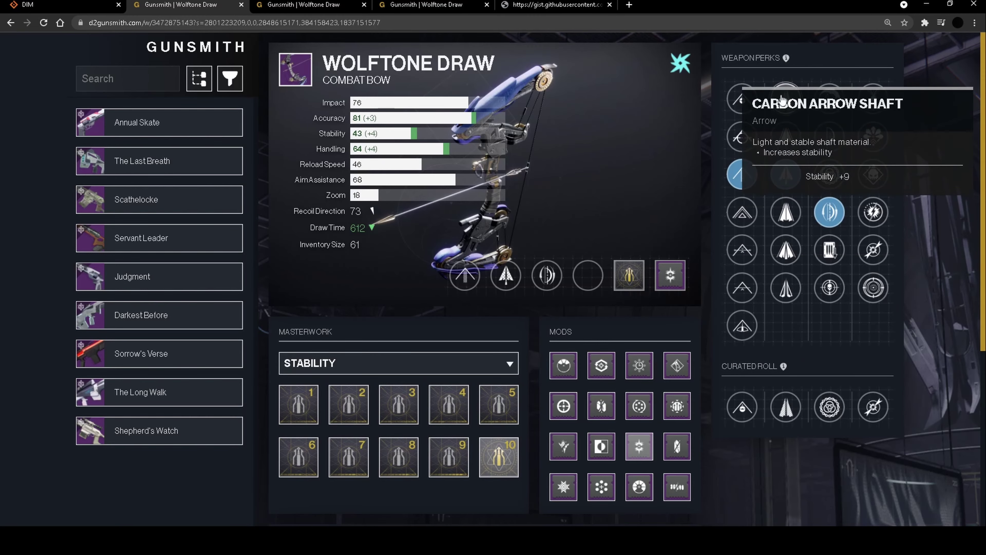
# - Try the roll without bowstring and arrow shaft and with the last fourth-column trait, restoring Elastic String and Fiberglass Arrow Shaft and clearing that trait
pyautogui.moveTo(820, 286)
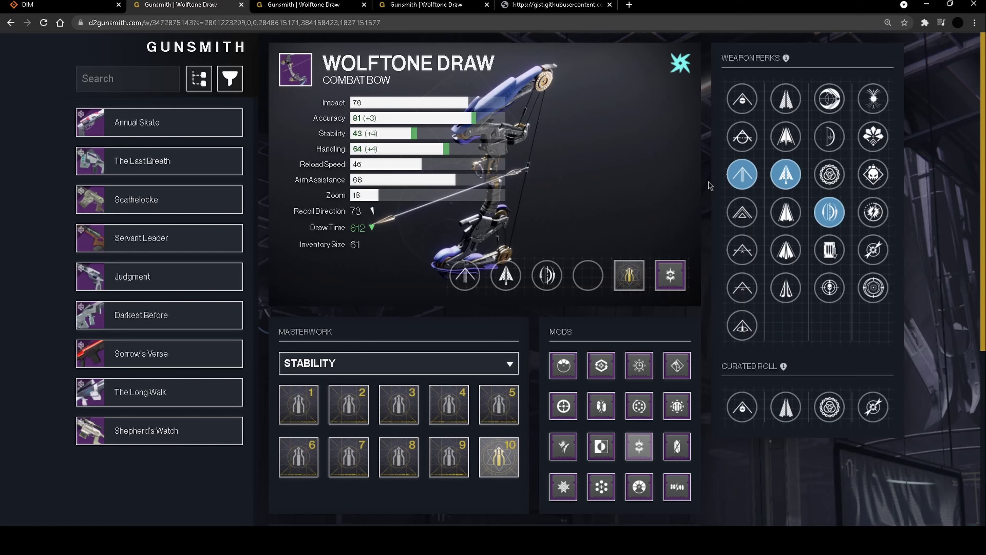
pyautogui.click(742, 174)
pyautogui.click(785, 174)
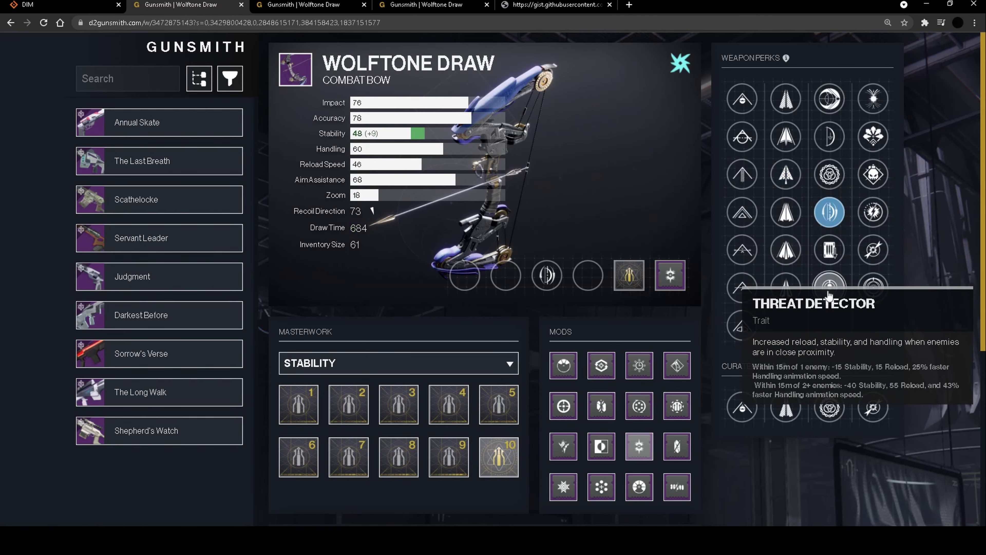
pyautogui.click(873, 287)
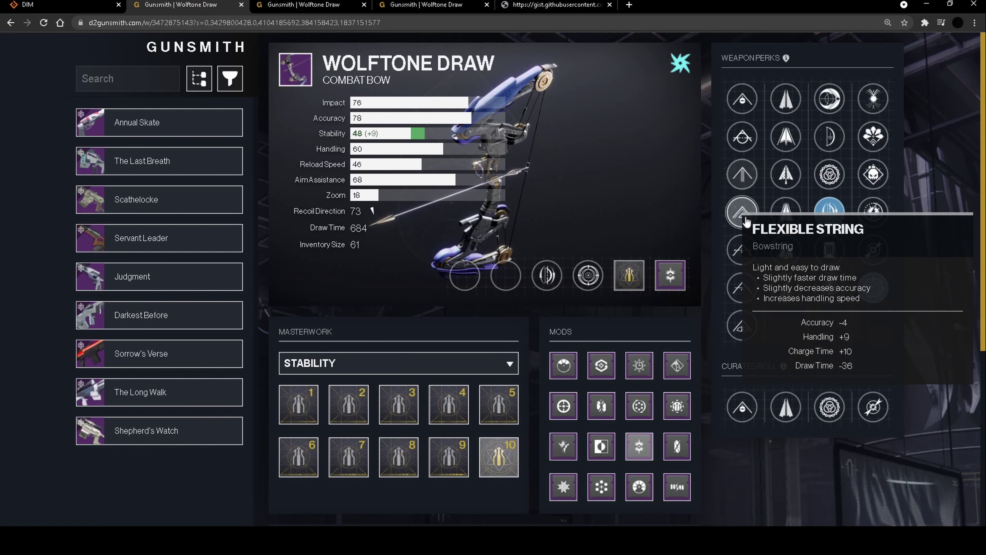
pyautogui.click(738, 178)
pyautogui.click(785, 174)
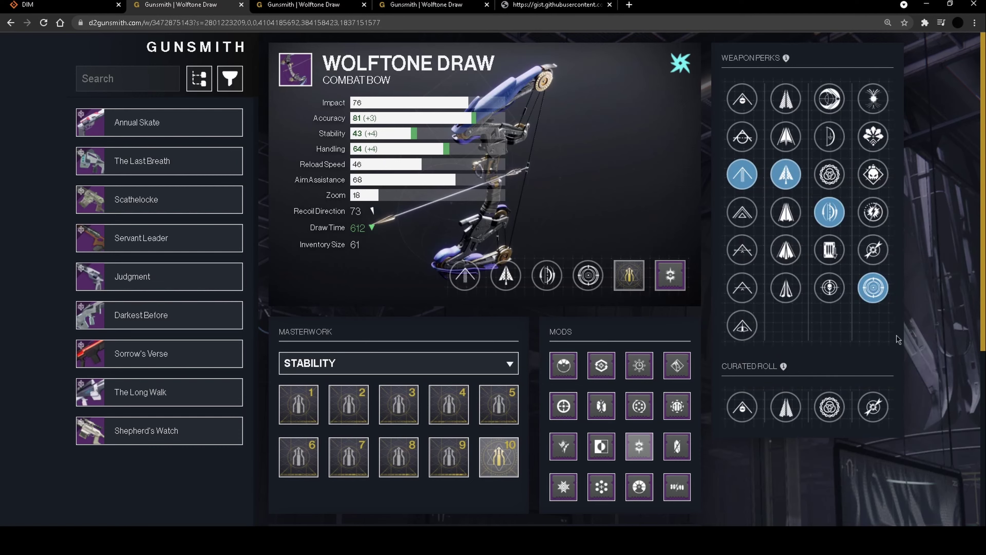
pyautogui.click(879, 290)
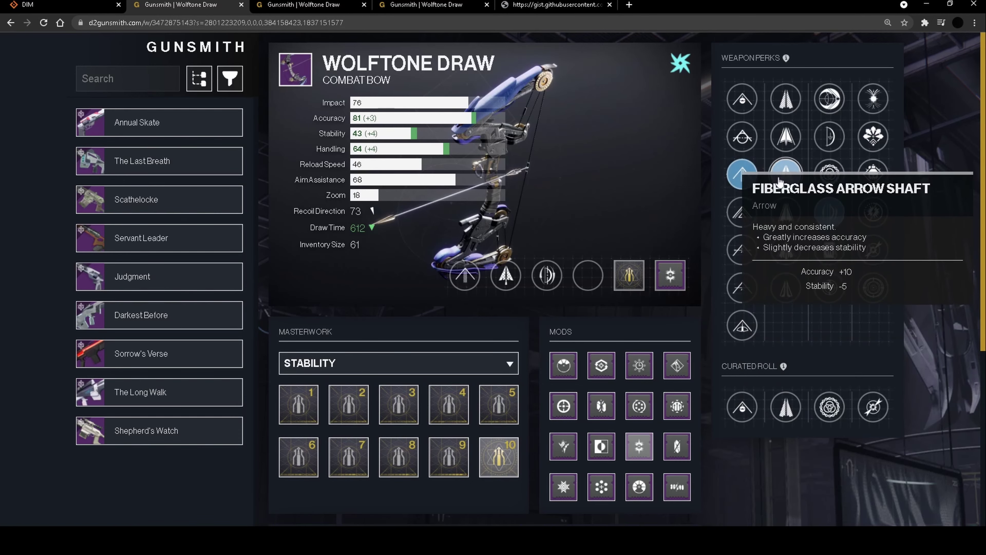
# - Switch to GitHub and open the DIM wishlist gist from the account's list of gists
pyautogui.scroll(-5, 821, 226)
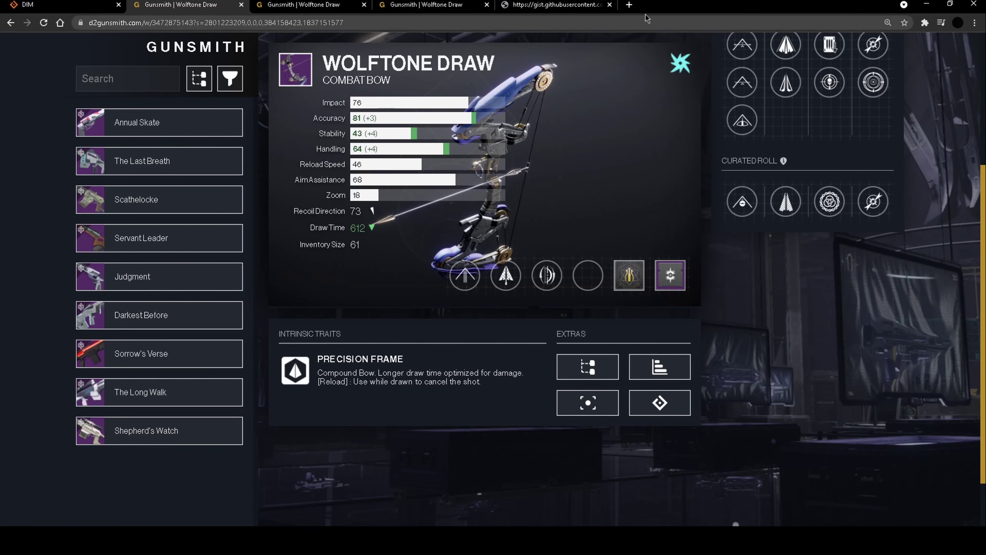
pyautogui.click(545, 9)
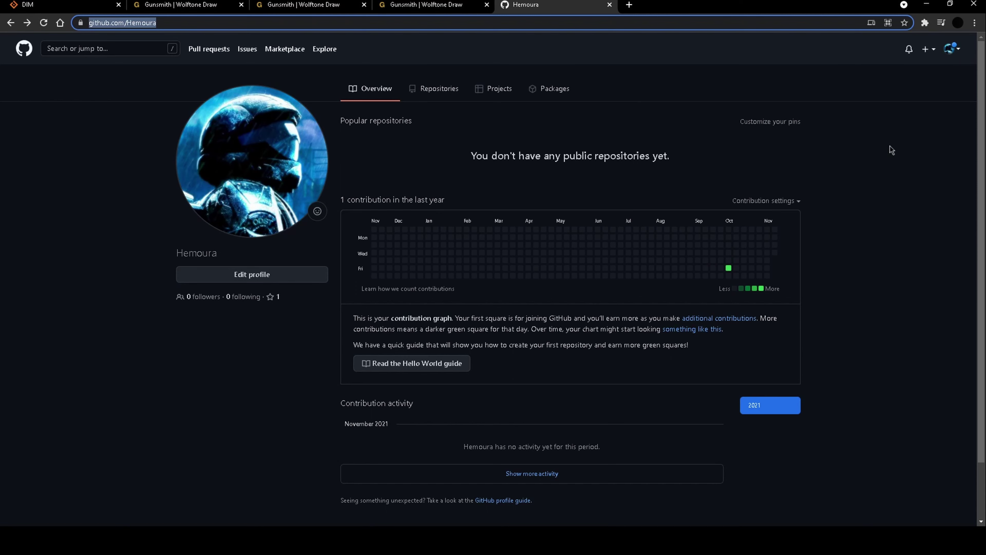
pyautogui.click(949, 53)
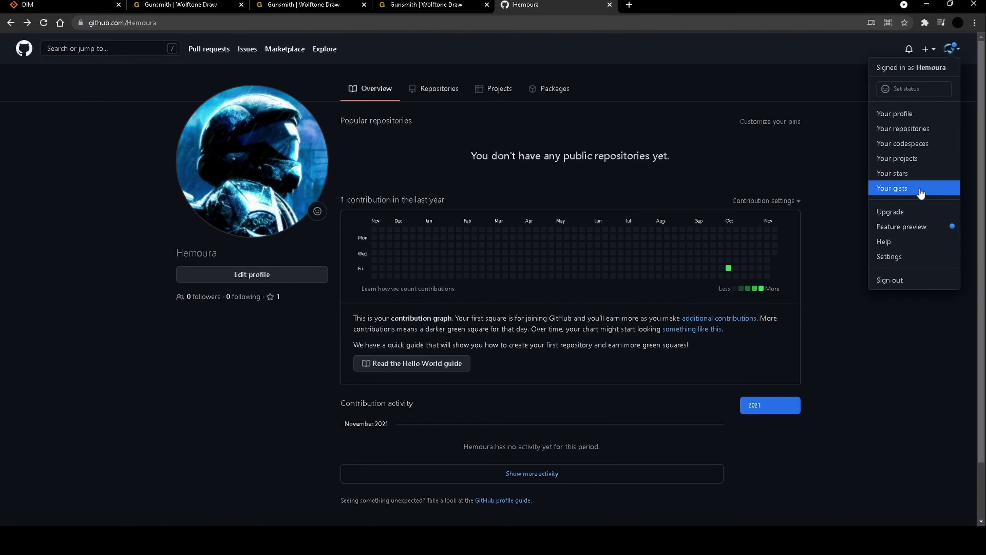
pyautogui.click(898, 194)
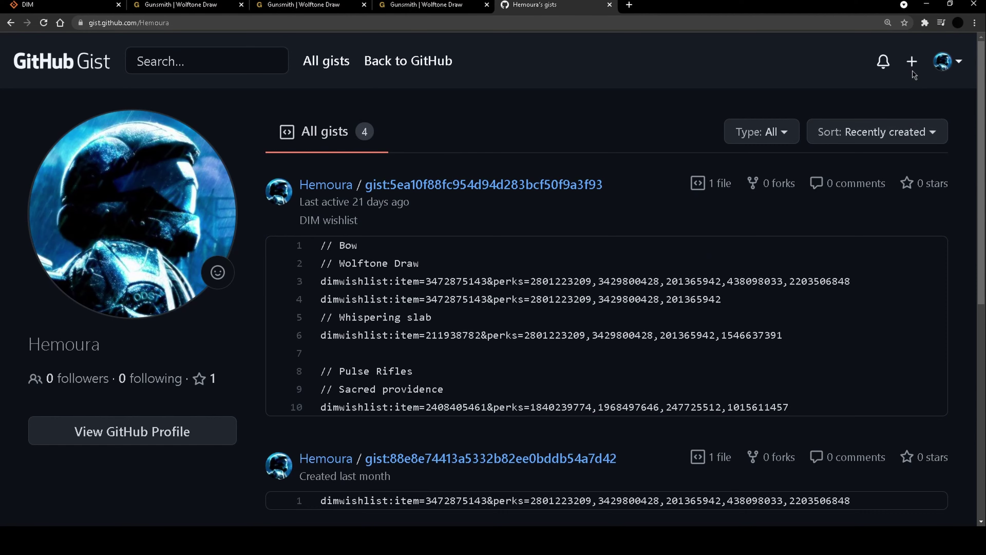
pyautogui.click(513, 282)
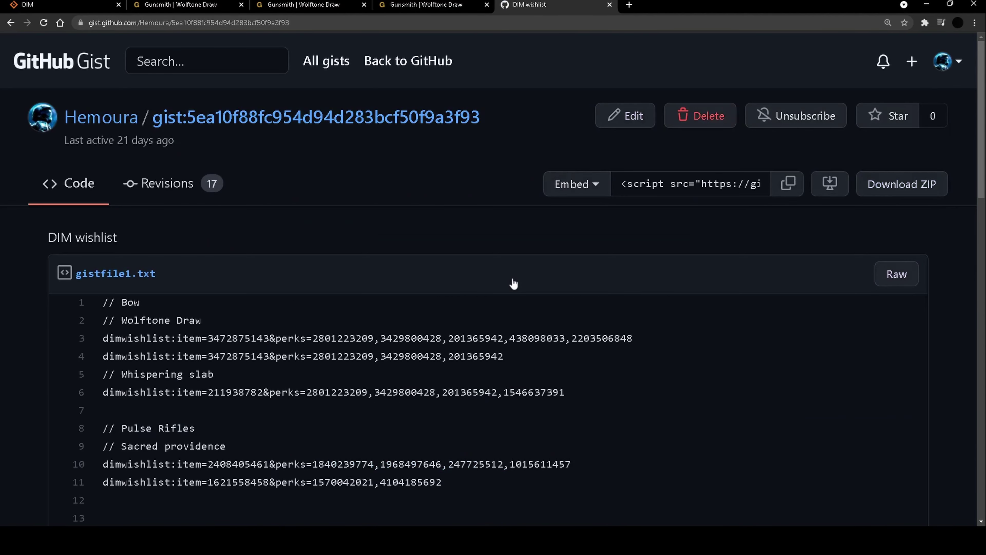
pyautogui.scroll(-2, 497, 292)
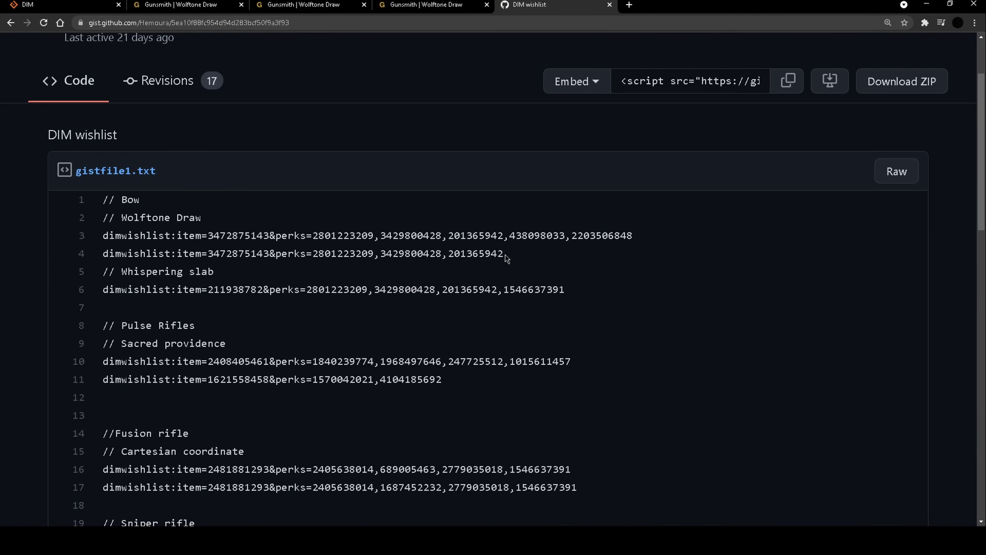
pyautogui.scroll(2, 832, 191)
pyautogui.click(632, 121)
pyautogui.doubleClick(508, 321)
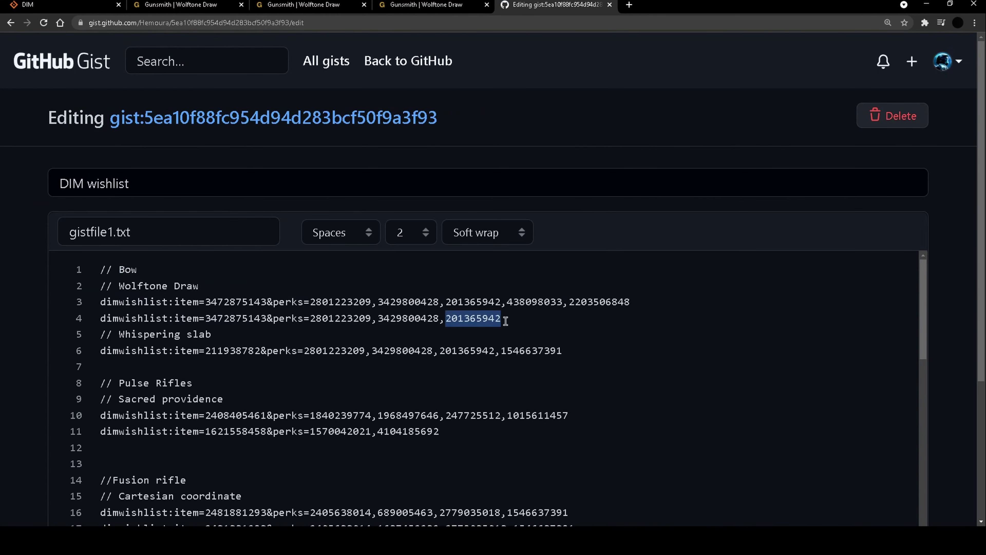
pyautogui.click(507, 320)
pyautogui.press('Return')
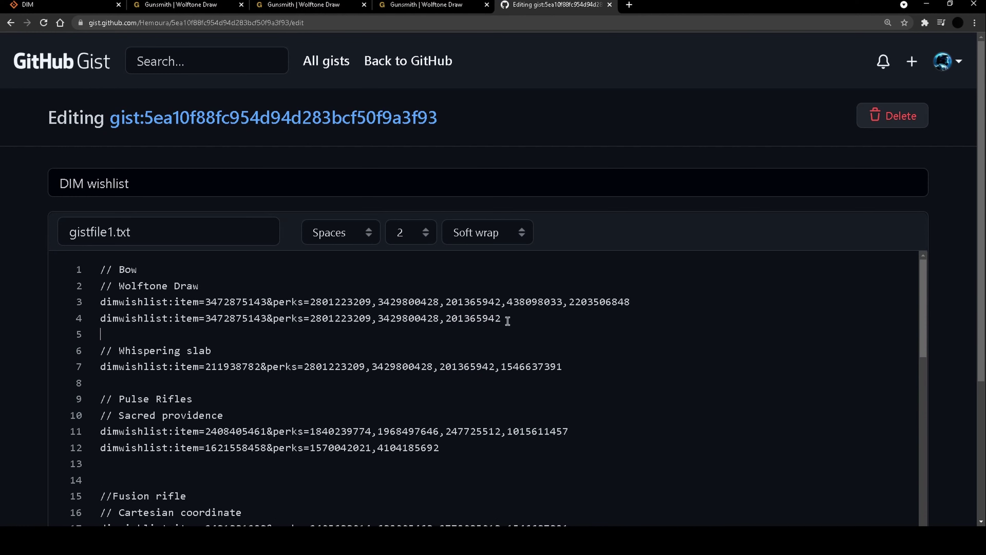
pyautogui.hotkey('ctrl', 'v')
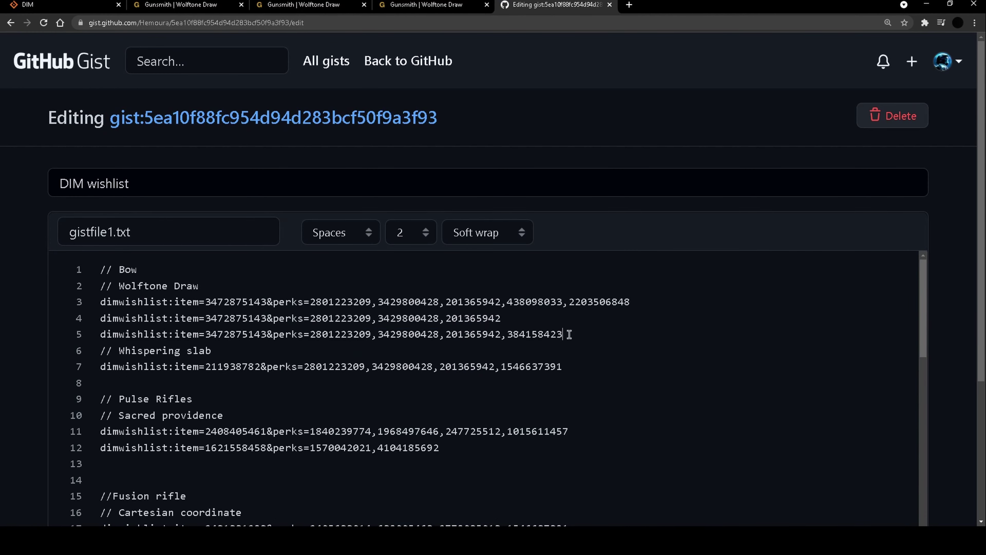
pyautogui.keyDown('shift'); pyautogui.click(99, 342); pyautogui.keyUp('shift')
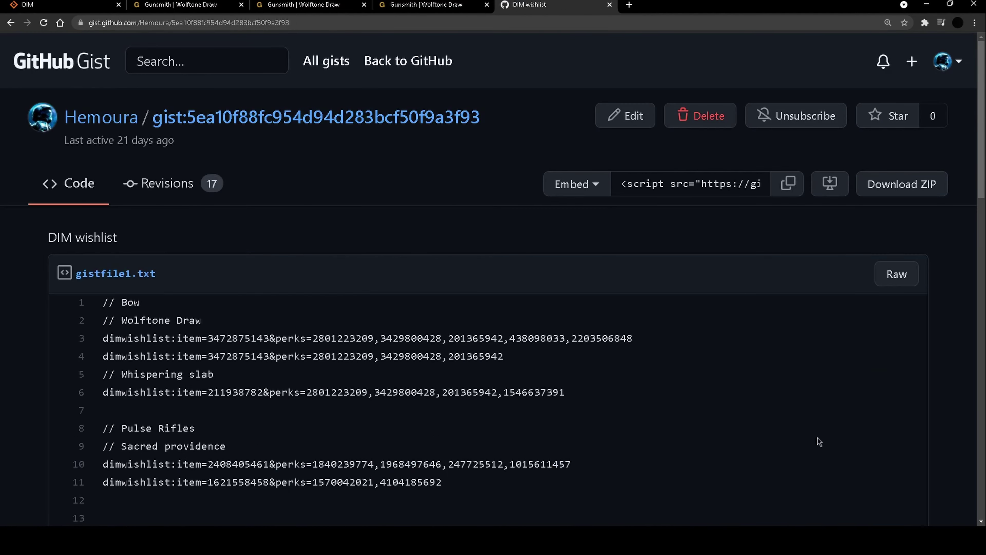
# - Open the raw version of gistfile1.txt, look through its wishlist entries and select the page's full URL
pyautogui.click(882, 283)
pyautogui.moveTo(206, 408); pyautogui.dragTo(3, 8)
pyautogui.click(285, 454)
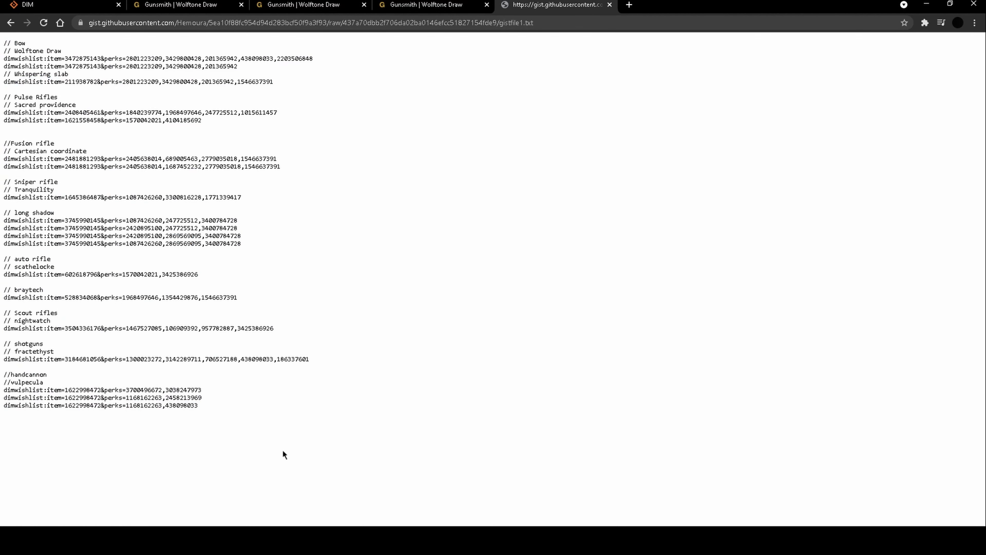
pyautogui.moveTo(285, 455); pyautogui.dragTo(242, 197)
pyautogui.click(344, 132)
pyautogui.click(306, 23)
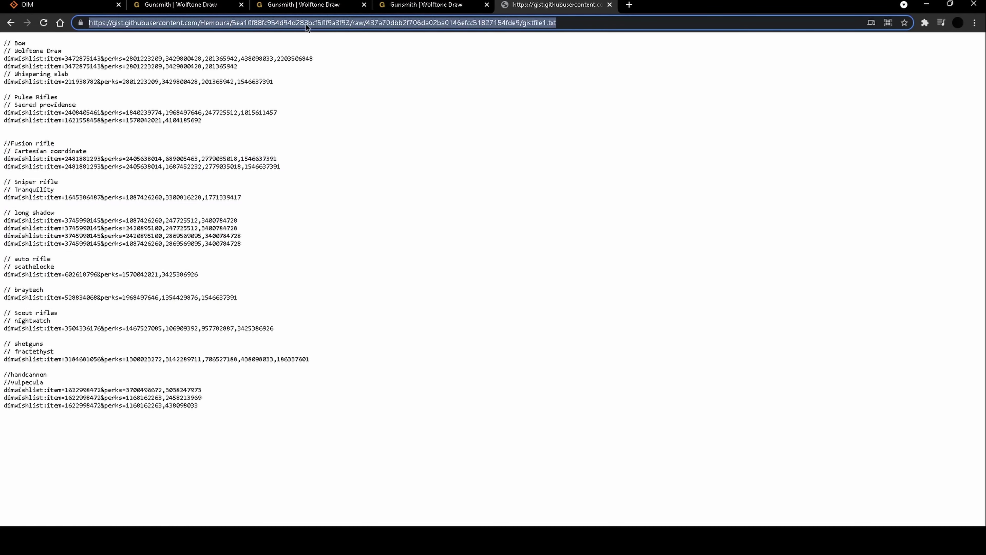
# - Switch to DIM and, in the Wish List section of the settings, select the URL supplied as the wish list source
pyautogui.click(58, 5)
pyautogui.click(820, 95)
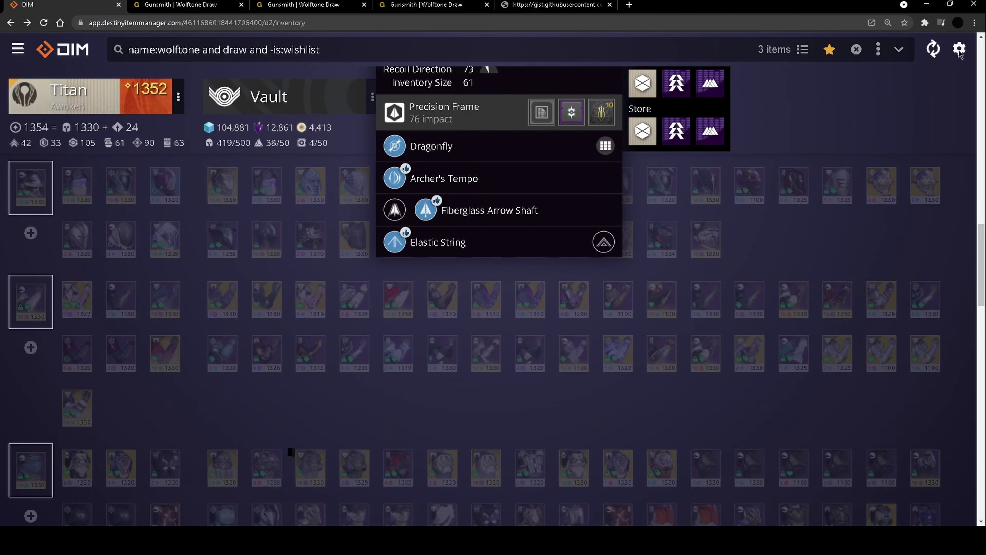
pyautogui.click(960, 49)
pyautogui.scroll(-10, 625, 217)
pyautogui.scroll(-15, 615, 213)
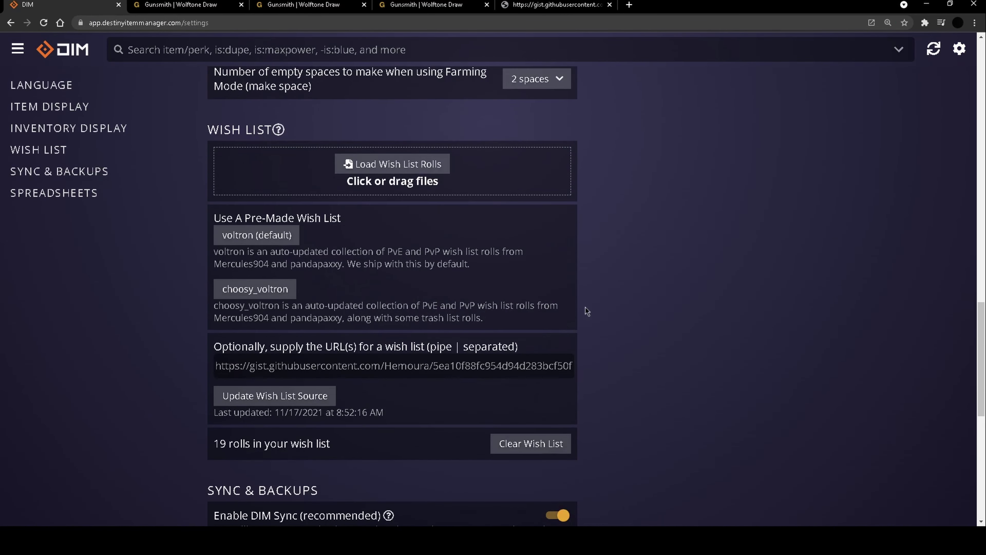
pyautogui.tripleClick(450, 365)
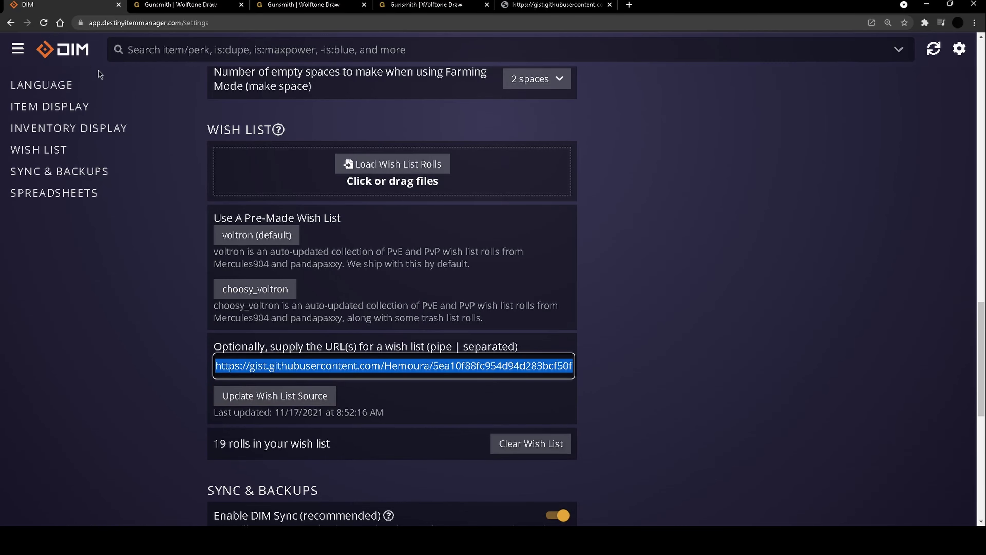
# - Return to the DIM inventory and open the details of the thumbs-up-marked 1330 Wolftone Draw in the vault
pyautogui.scroll(5, 89, 77)
pyautogui.click(11, 22)
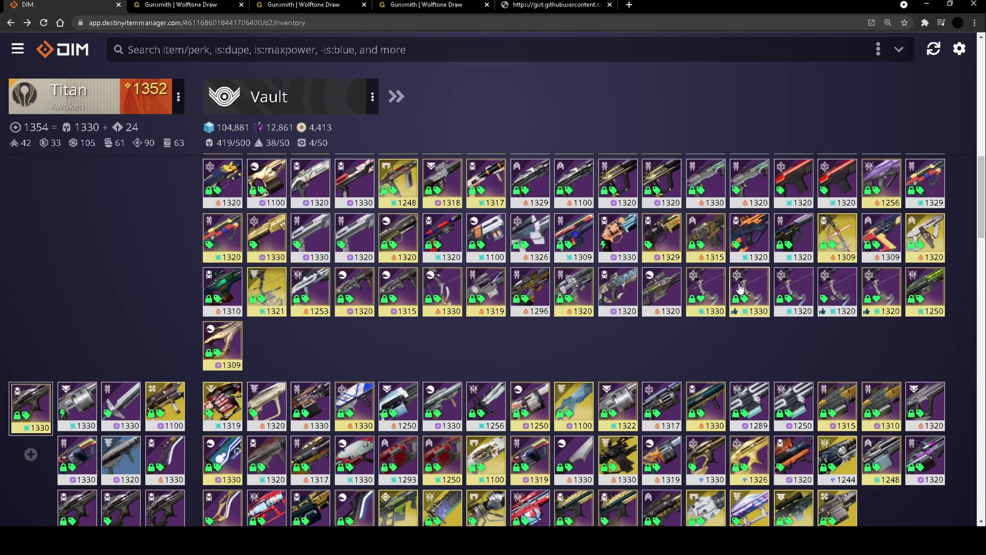
pyautogui.click(743, 288)
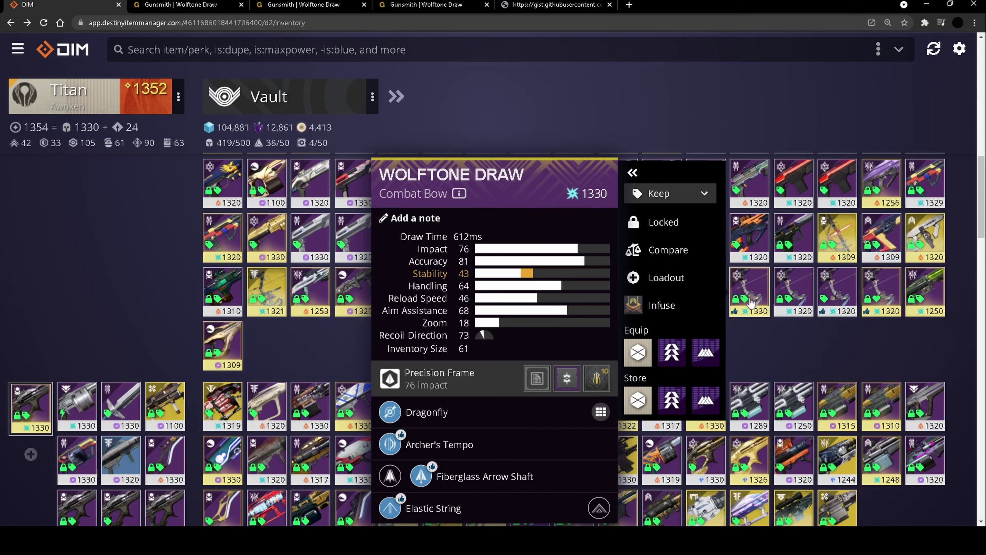
# - Switch to the Wolftone Draw in Gunsmith, replace Archer's Tempo with the first third-column trait and locate the DIM Wishlist export
pyautogui.click(413, 6)
pyautogui.scroll(5, 567, 500)
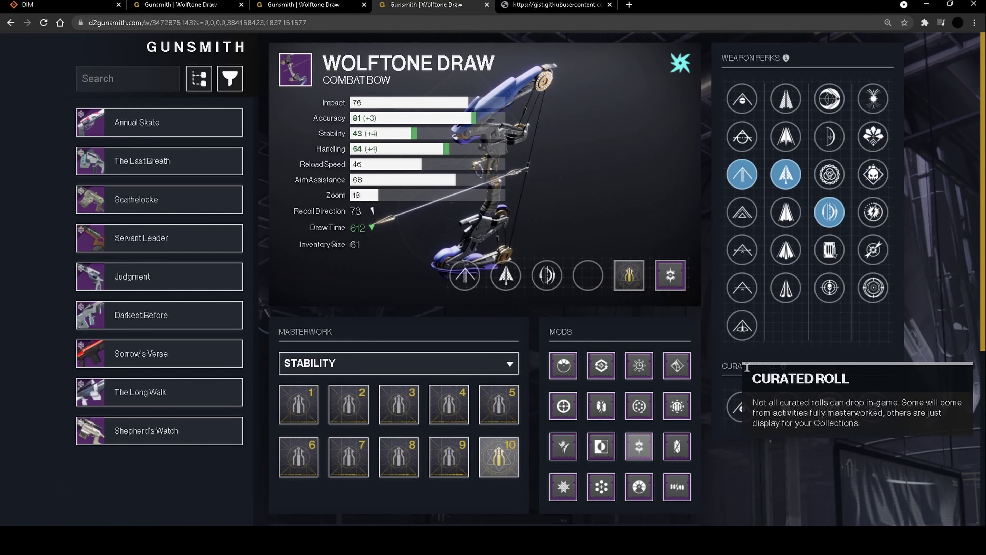
pyautogui.click(830, 98)
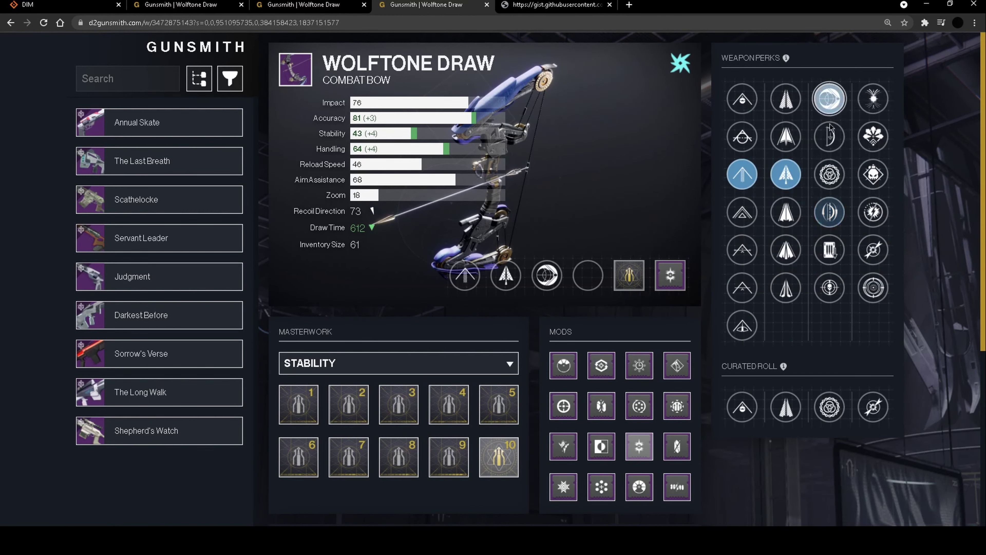
pyautogui.scroll(-3, 768, 489)
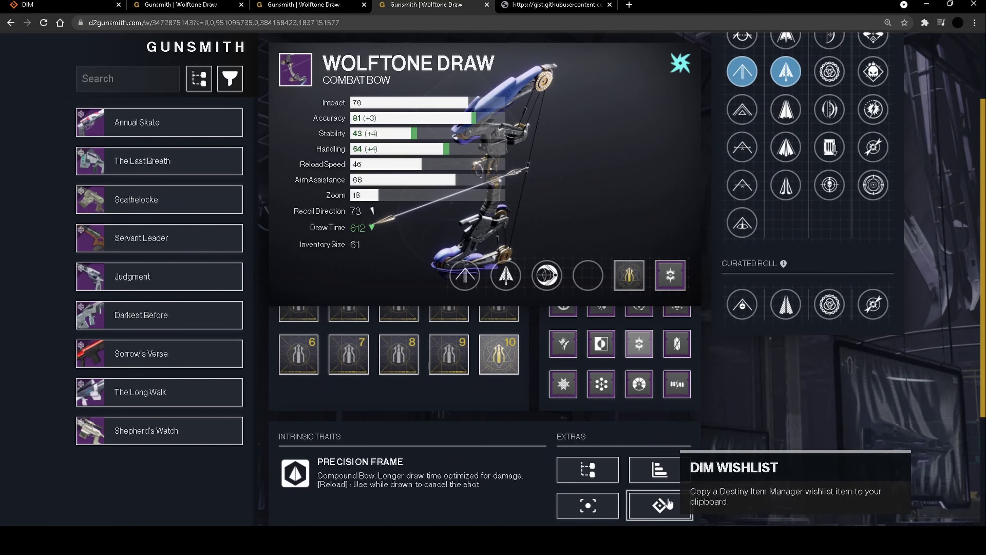
# - Switch to the GitHub gist, return from its raw version and highlight the two Wolftone Draw wishlist entries on lines 3 and 4
pyautogui.click(542, 7)
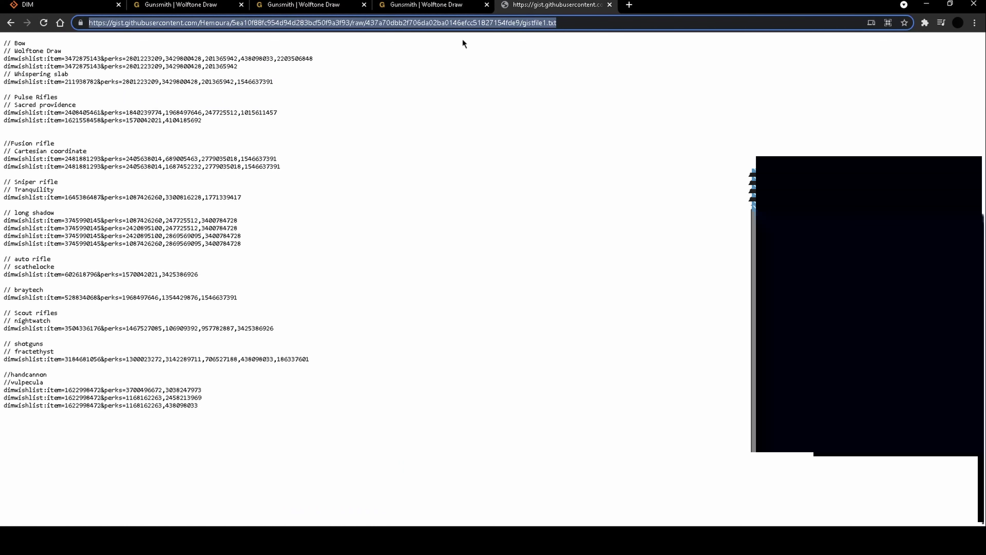
pyautogui.click(11, 22)
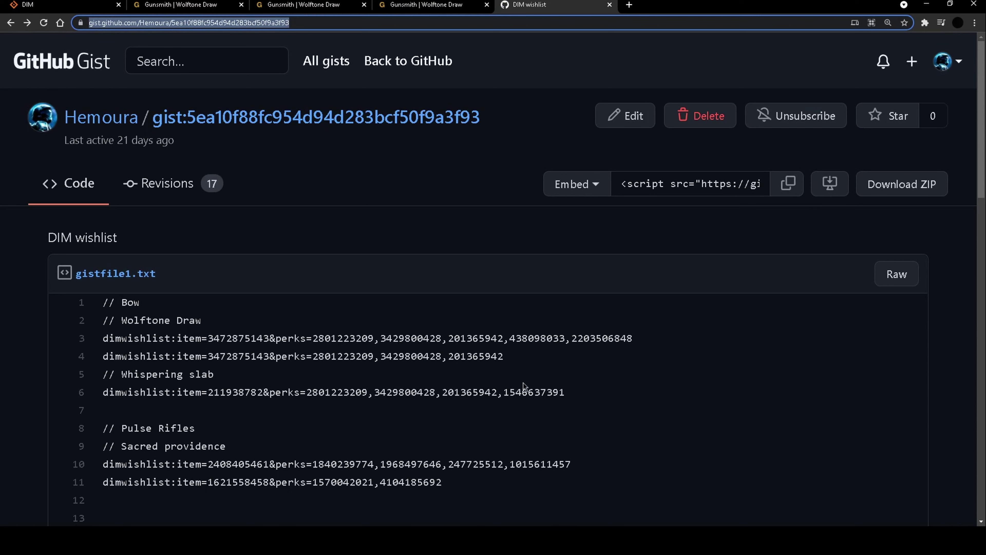
pyautogui.moveTo(502, 357); pyautogui.dragTo(104, 338)
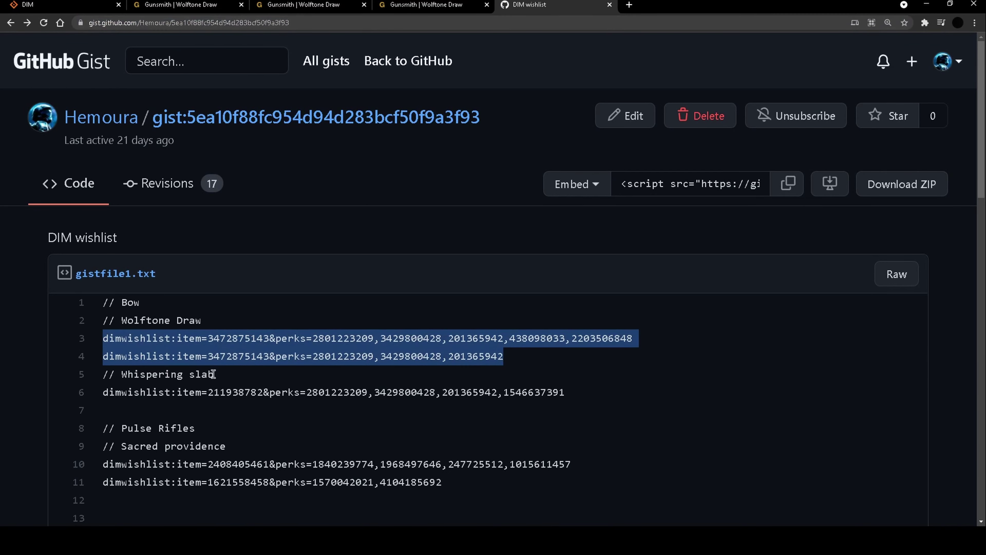
# - Switch to the DIM inventory and look through the vault's weapons for items marked as wishlist rolls
pyautogui.hotkey('ctrl', '1')
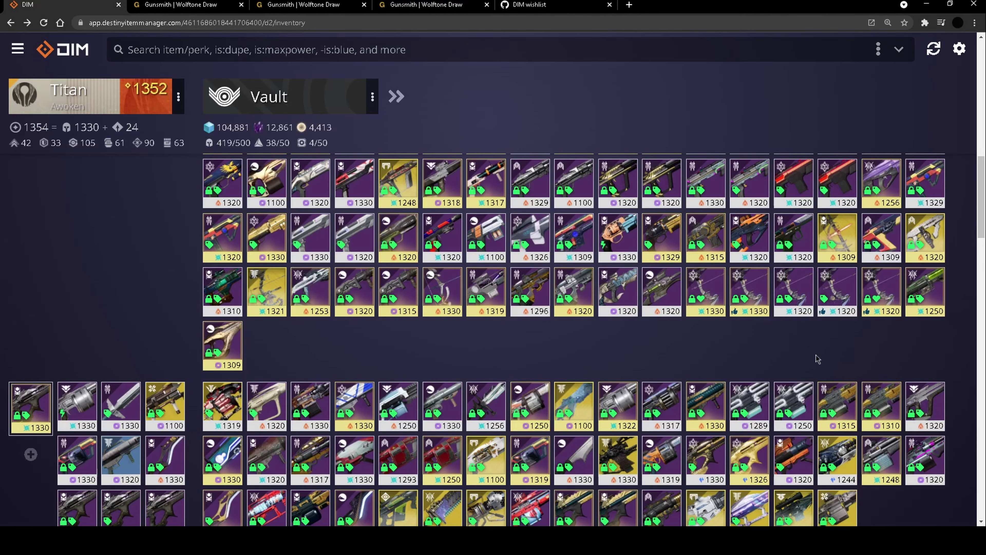
pyautogui.scroll(7, 816, 359)
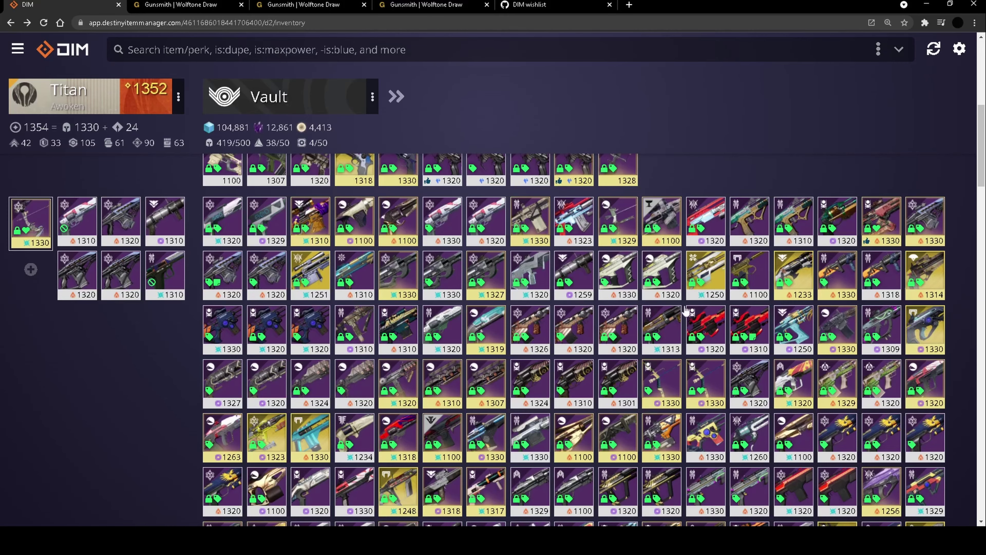
pyautogui.scroll(5, 733, 388)
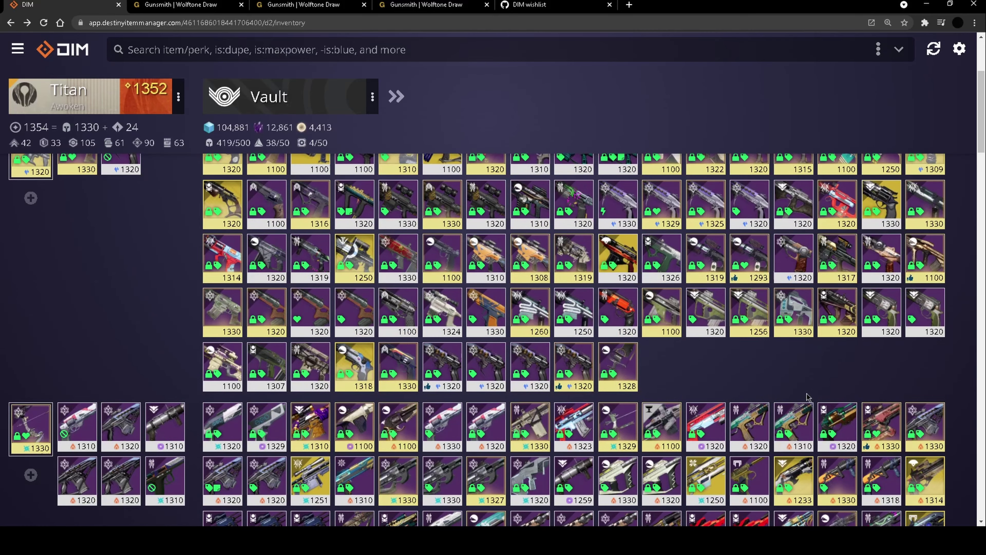
pyautogui.scroll(-5, 805, 400)
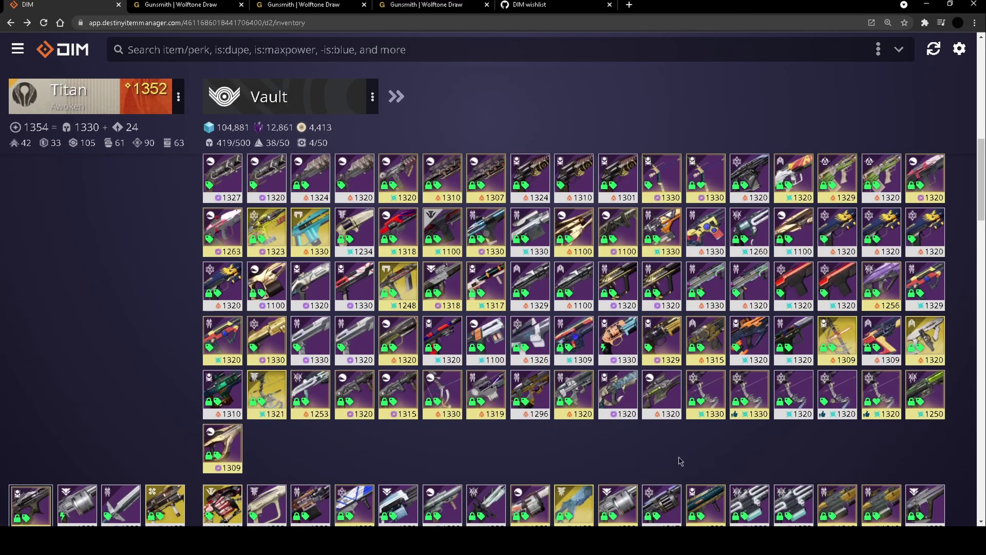
pyautogui.scroll(5, 681, 462)
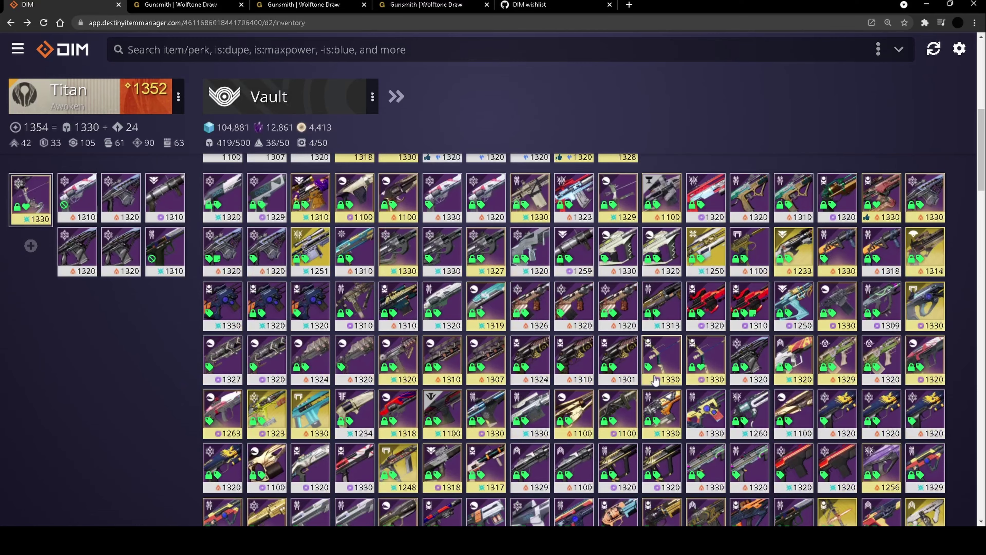